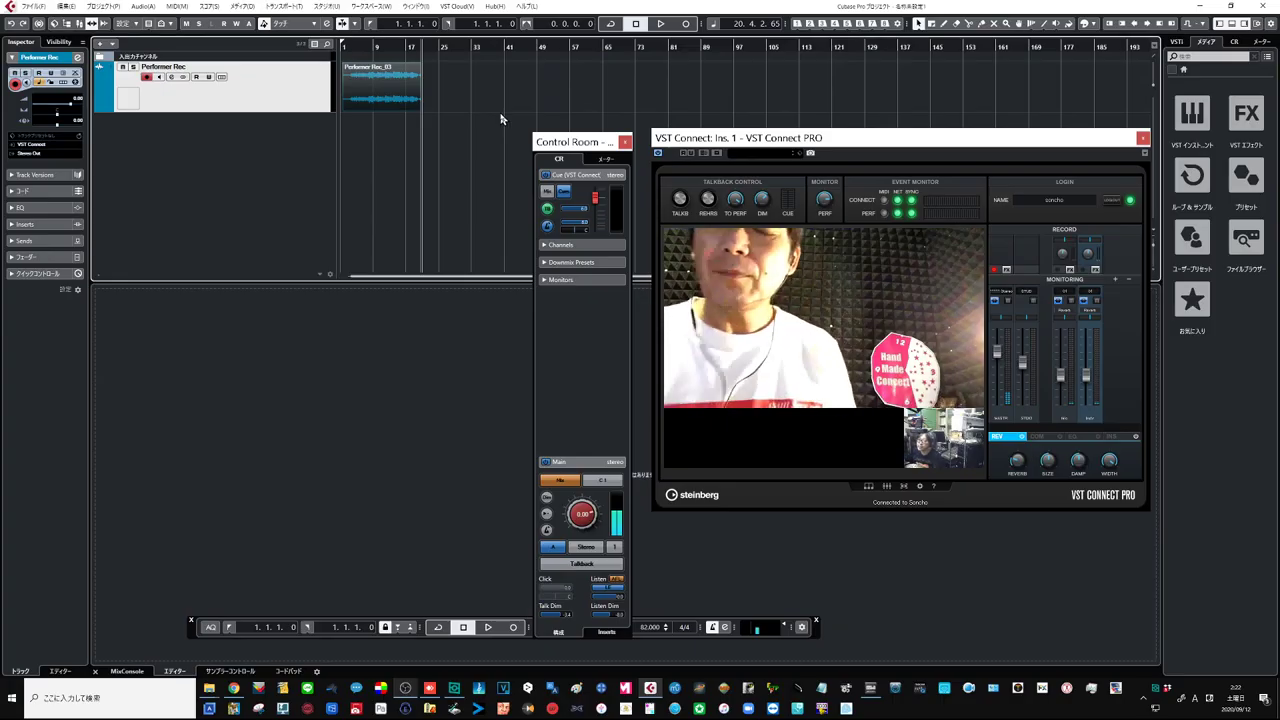
Step: Feed the VST Connect cue from the mix with its metronome click off, and play the Performer Rec take to the end
{"action": "left_click", "coordinate": [361, 46]}
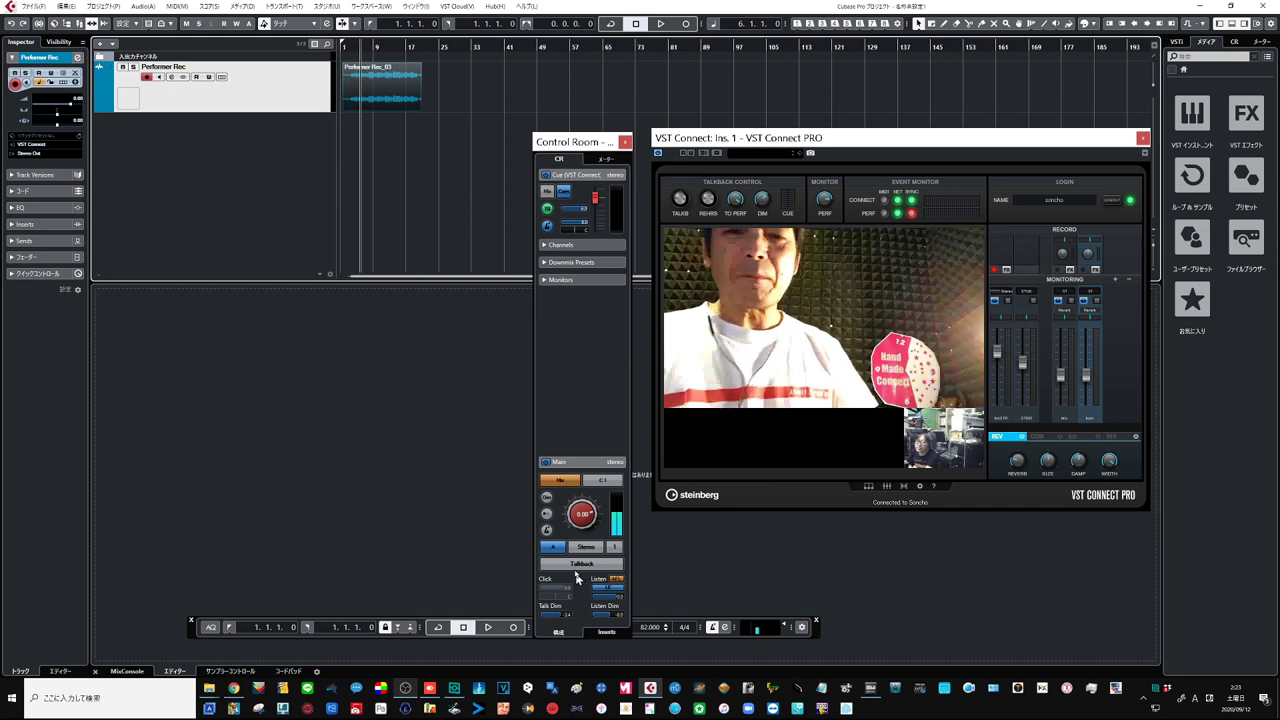
{"action": "left_click", "coordinate": [548, 532]}
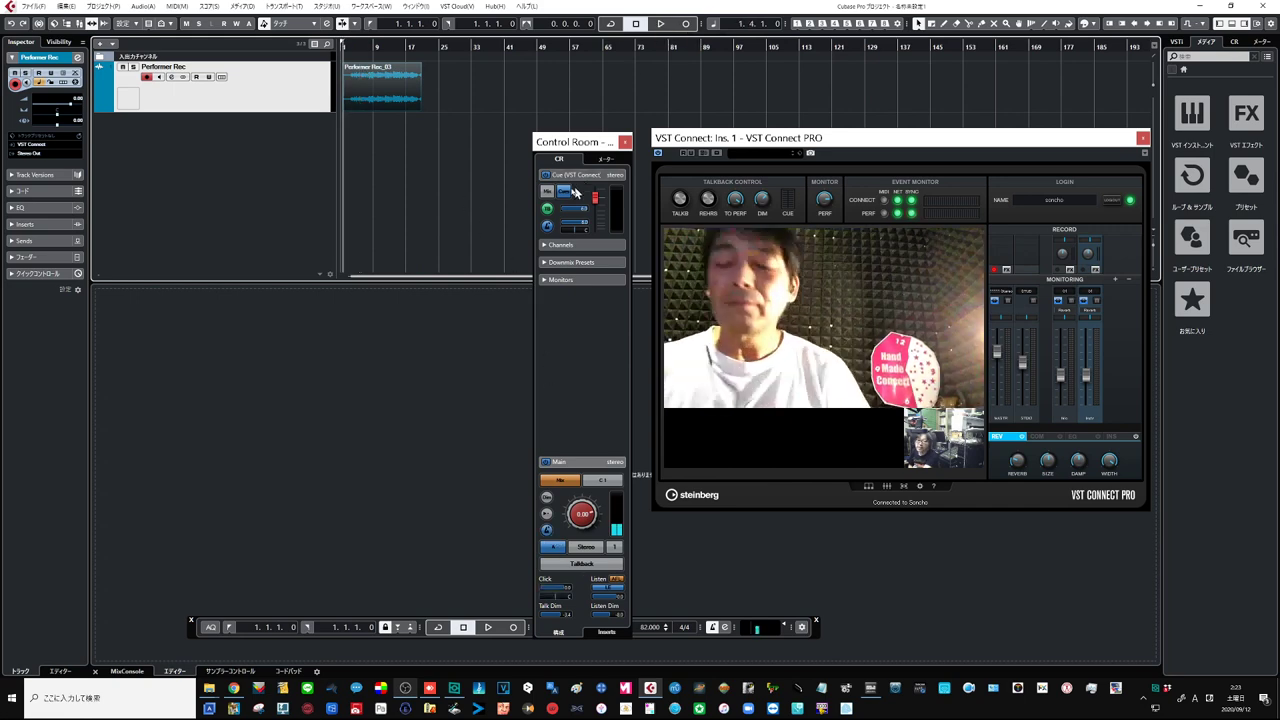
{"action": "left_click", "coordinate": [548, 192]}
{"action": "key", "text": "space"}
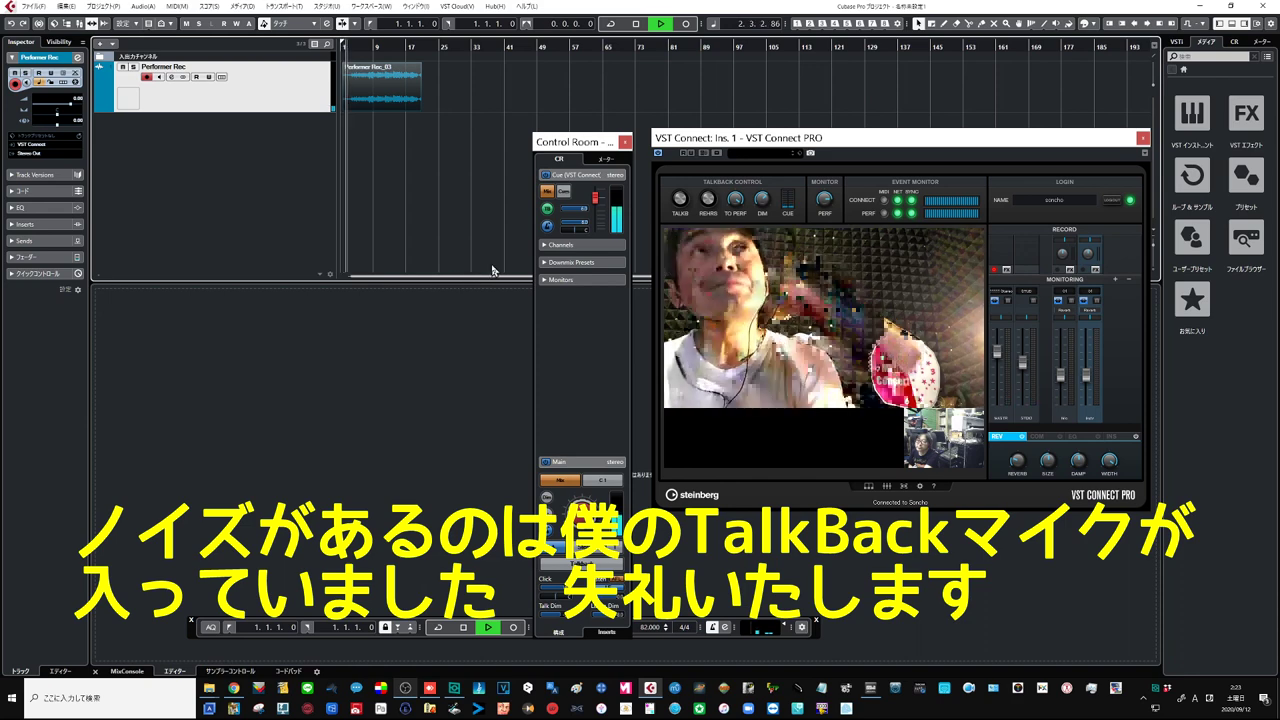
{"action": "left_click", "coordinate": [546, 229]}
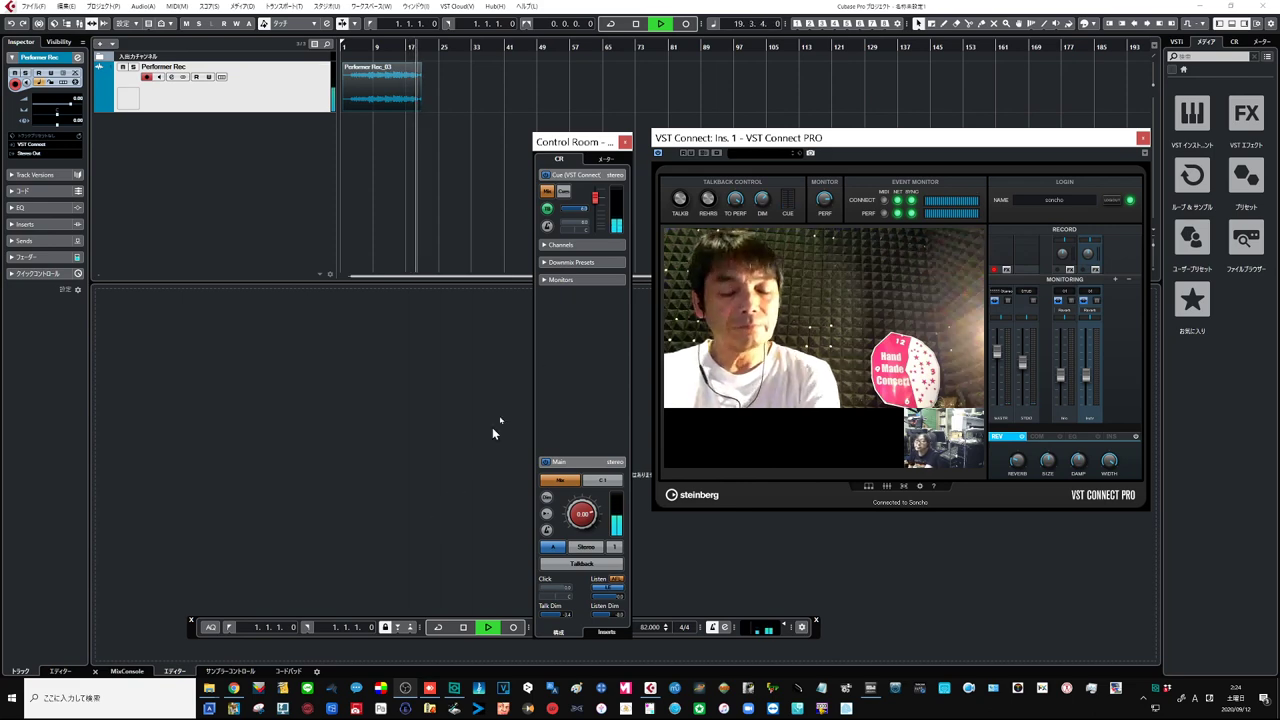
{"action": "key", "text": "space"}
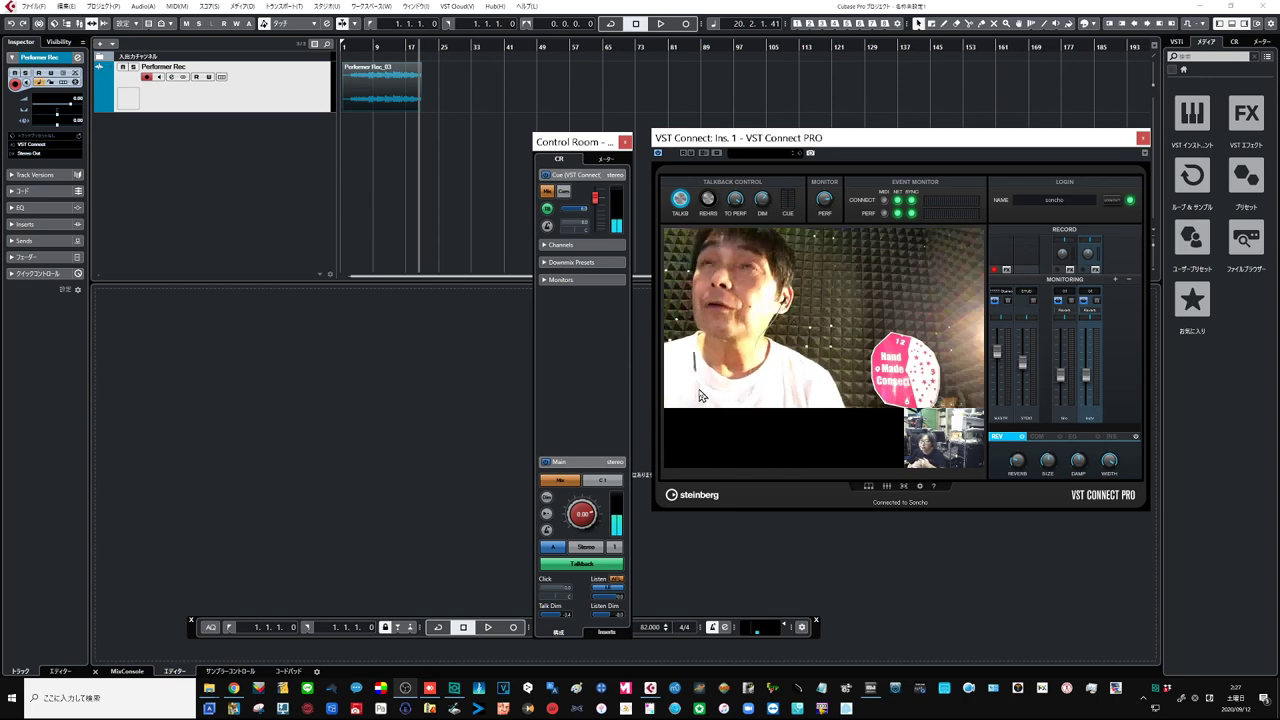
Step: Play back the recorded Performer Rec take from bar 3 and stop around bar 8
{"action": "left_click", "coordinate": [351, 137]}
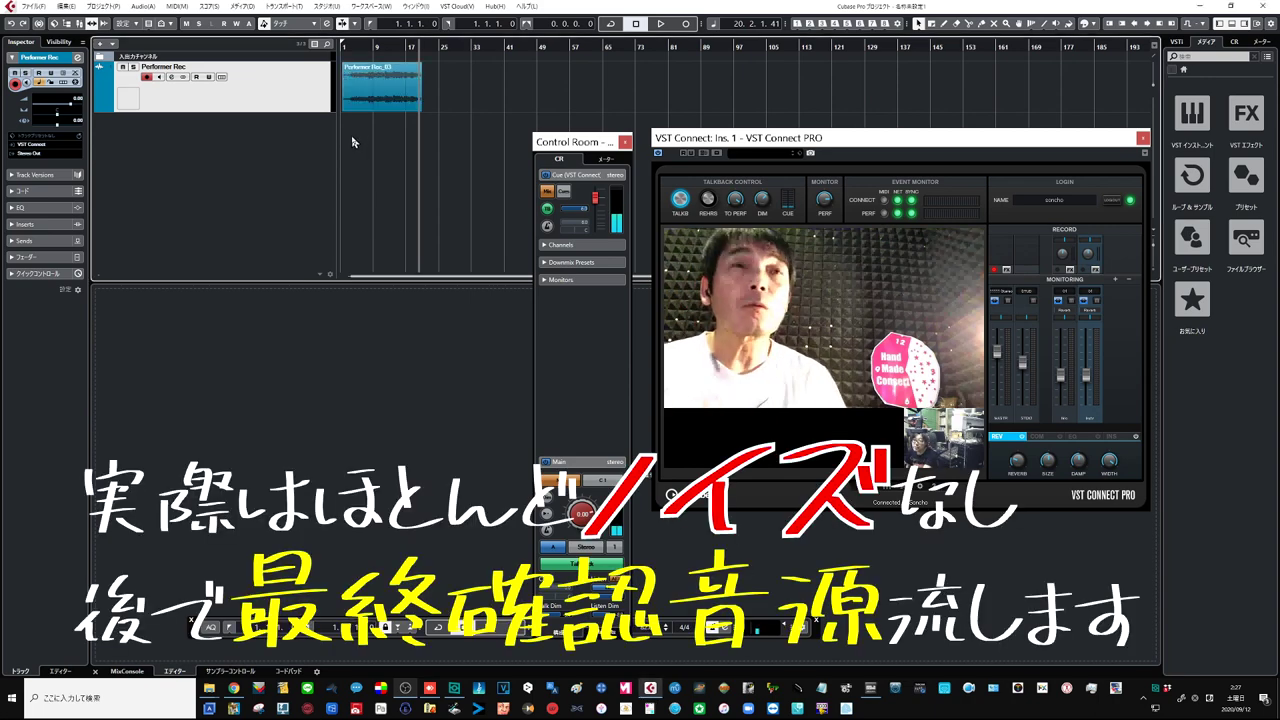
{"action": "left_click", "coordinate": [354, 48]}
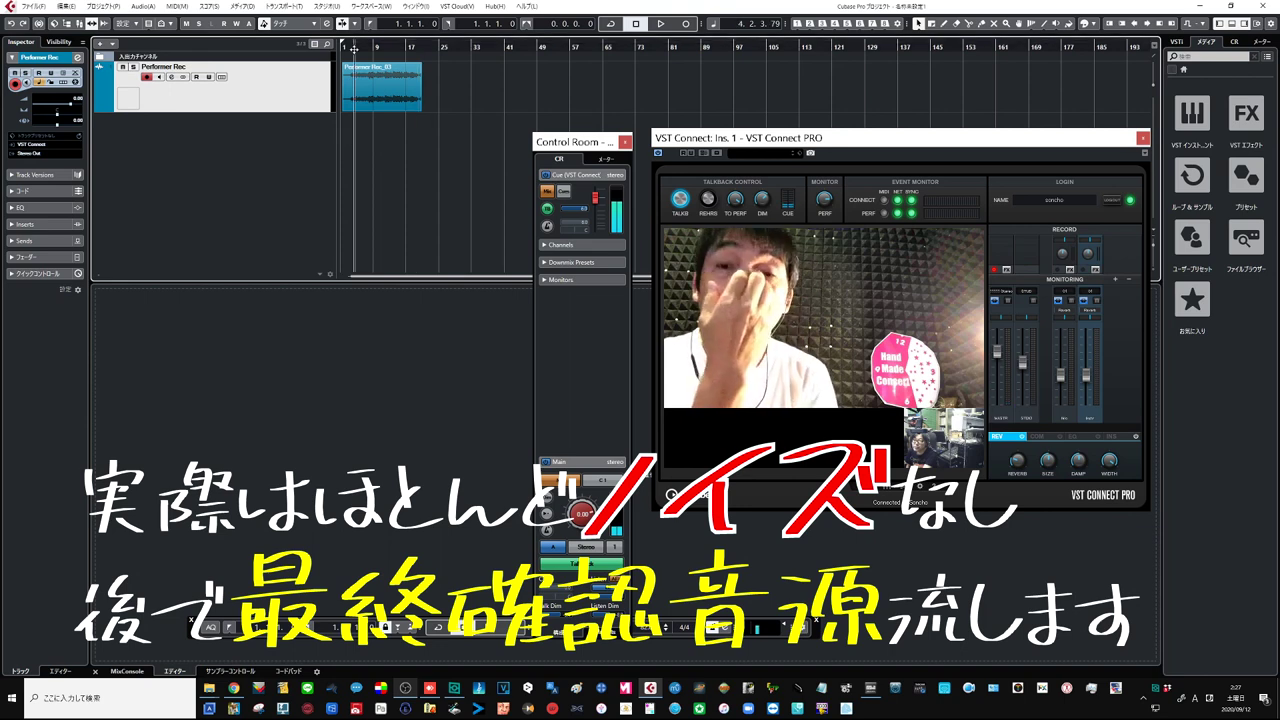
{"action": "left_click", "coordinate": [348, 48]}
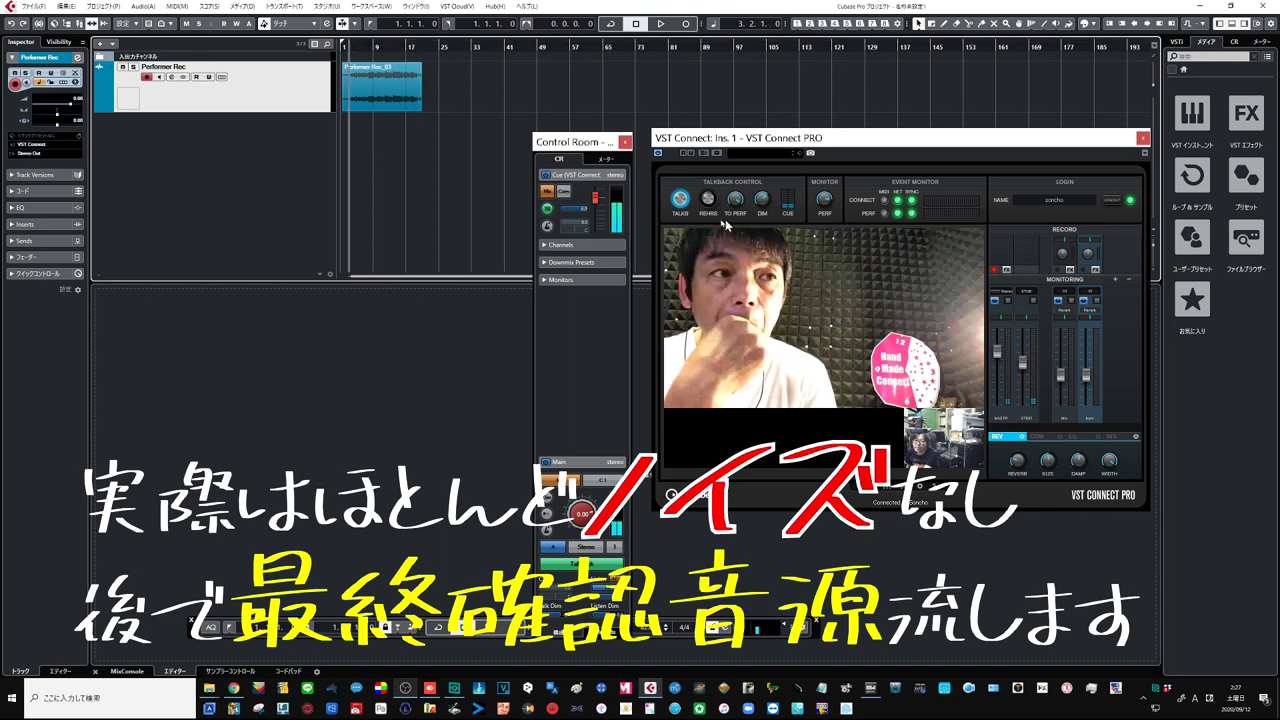
{"action": "left_click", "coordinate": [660, 25]}
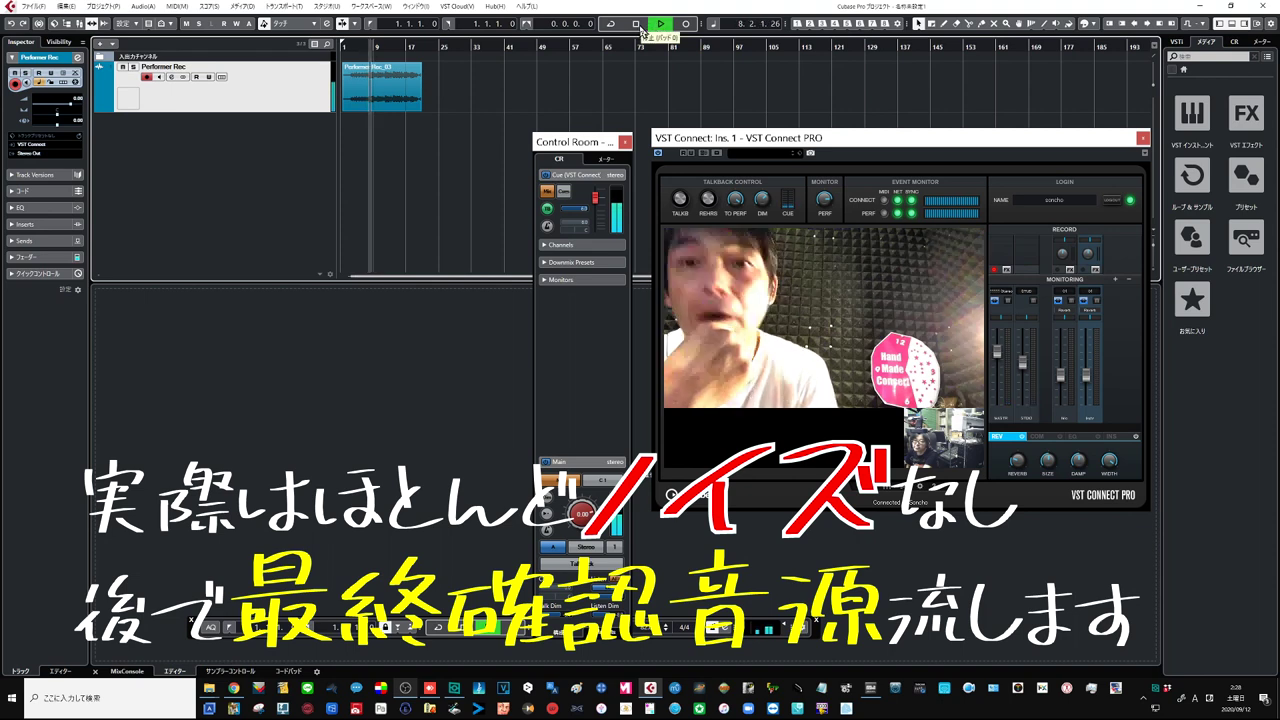
{"action": "left_click", "coordinate": [640, 28]}
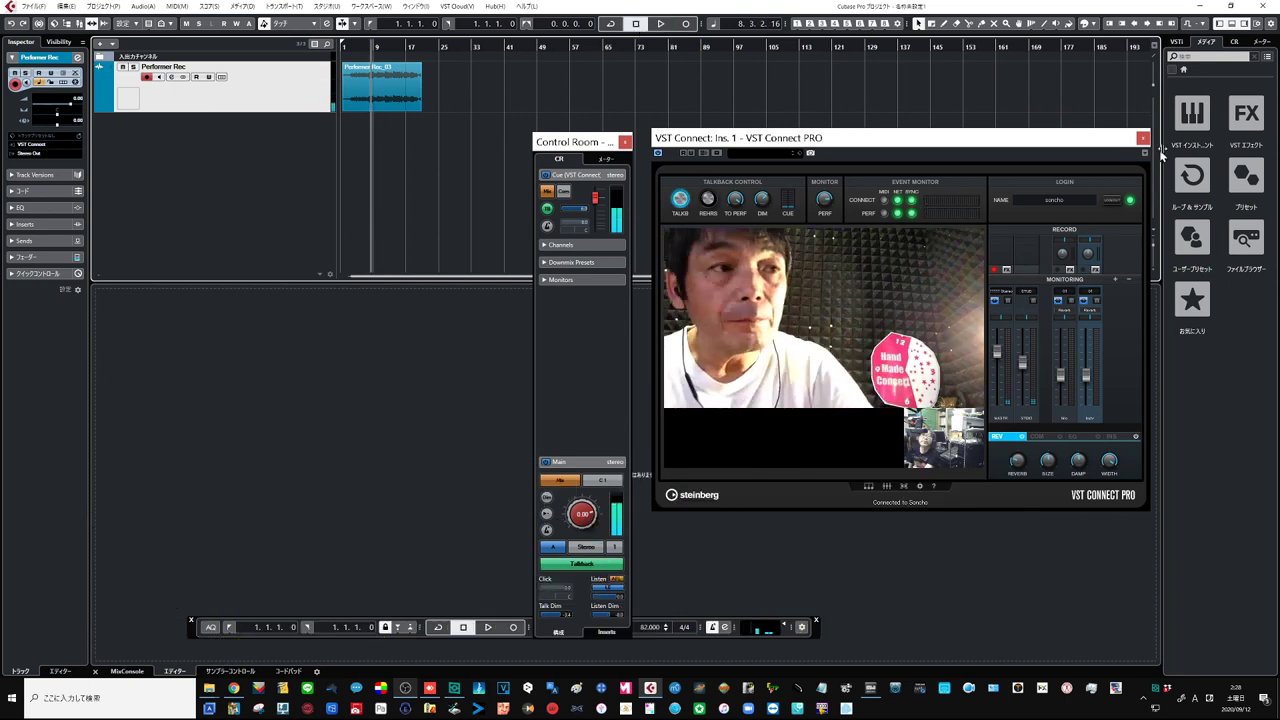
Step: Insert the sonible smartReverb effect on the Performer Rec track
{"action": "left_click", "coordinate": [1246, 113]}
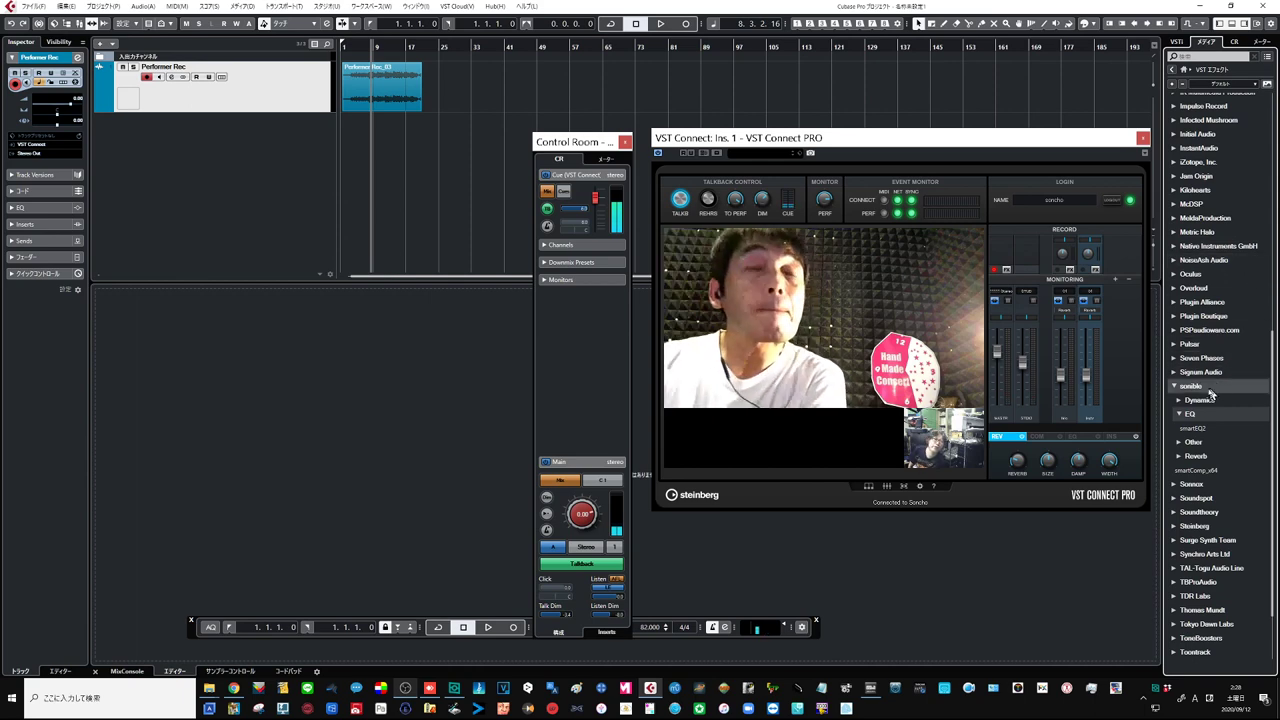
{"action": "left_click", "coordinate": [1180, 456]}
{"action": "left_click_drag", "start_coordinate": [1194, 470], "coordinate": [304, 96]}
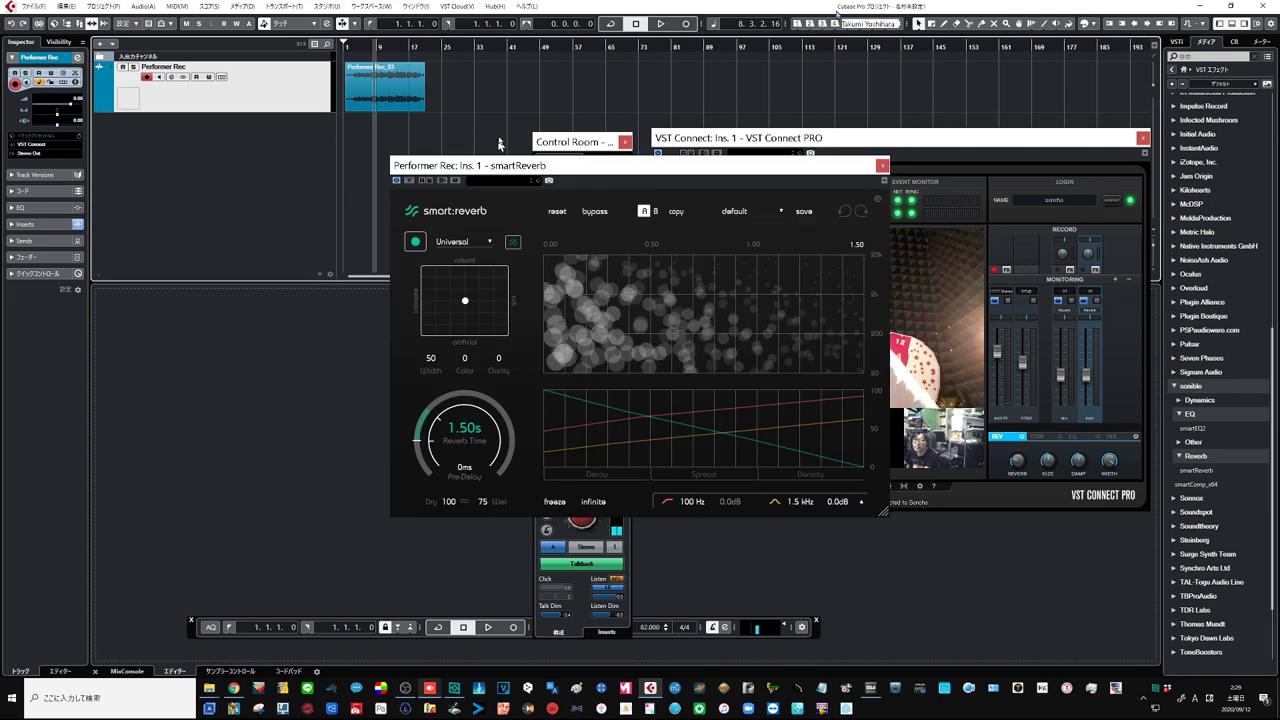
Step: Let smart:reverb learn the take with the Vocals profile during playback, keeping its window clear of the VST Connect video
{"action": "left_click_drag", "start_coordinate": [546, 177], "coordinate": [403, 191]}
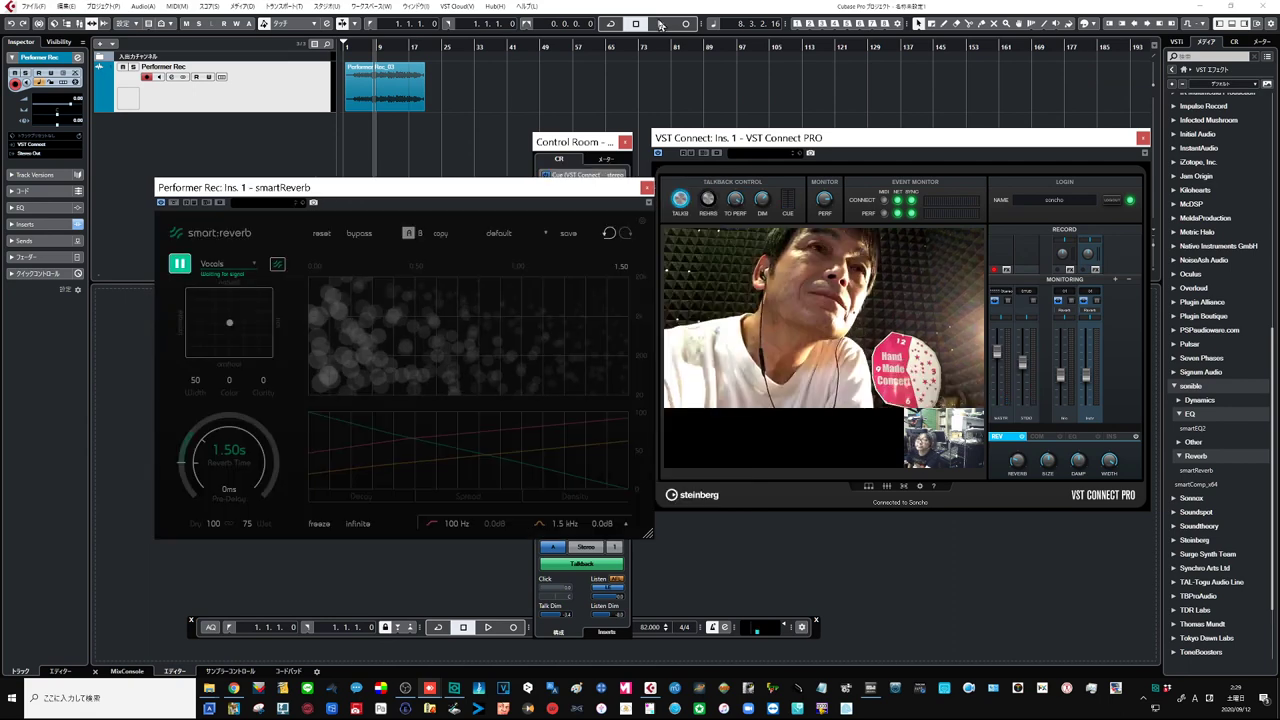
{"action": "left_click", "coordinate": [661, 24]}
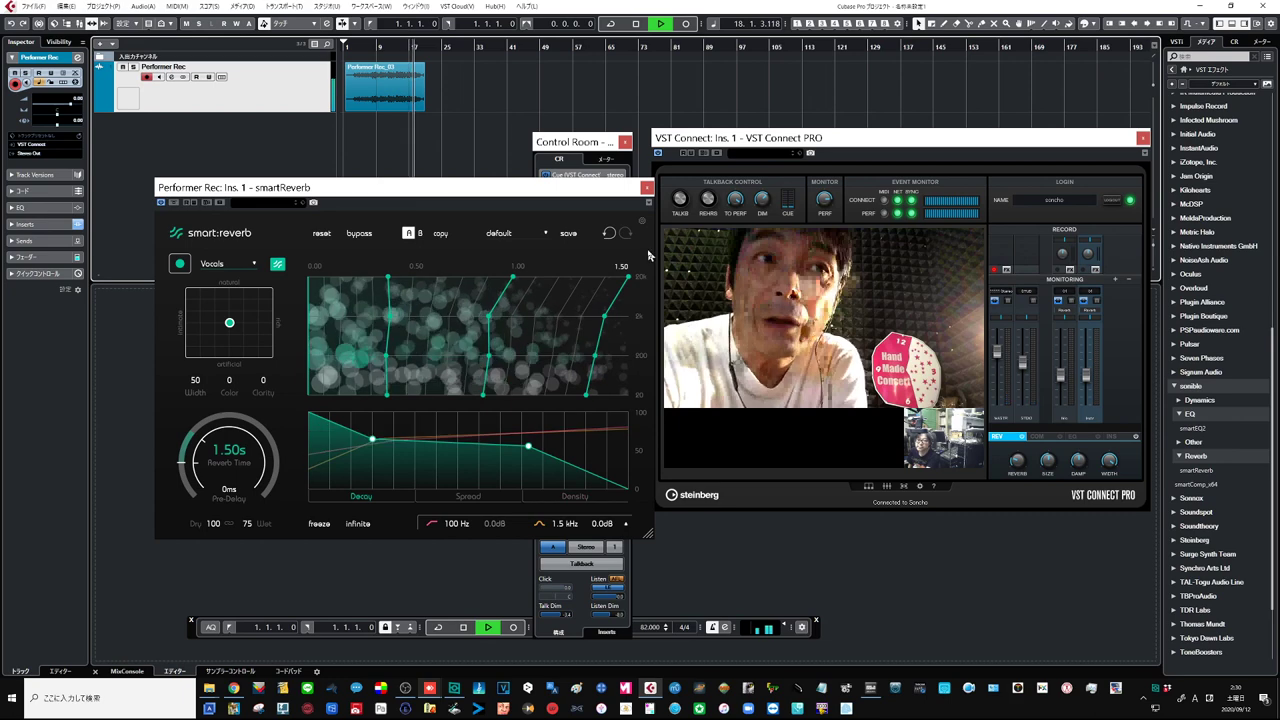
{"action": "key", "text": "space"}
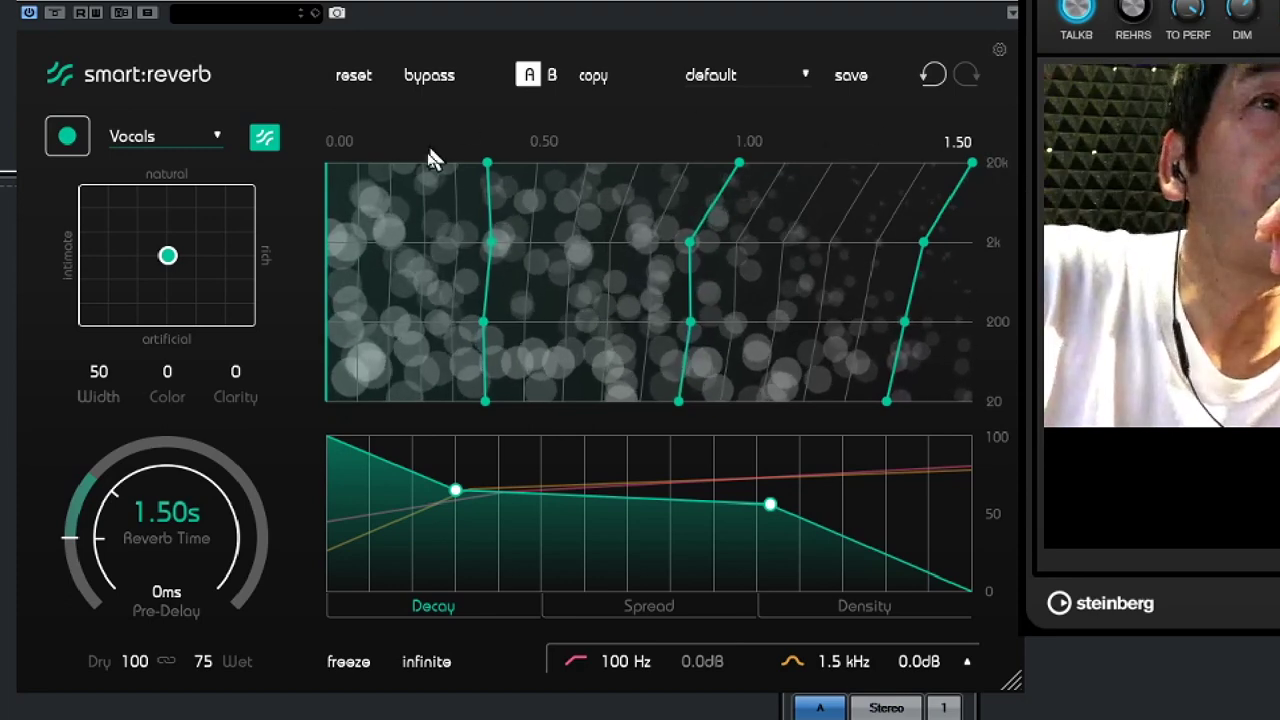
Step: Shift the 20 Hz points of all three curves in the reverb time display slightly earlier
{"action": "left_click_drag", "start_coordinate": [486, 403], "coordinate": [463, 409]}
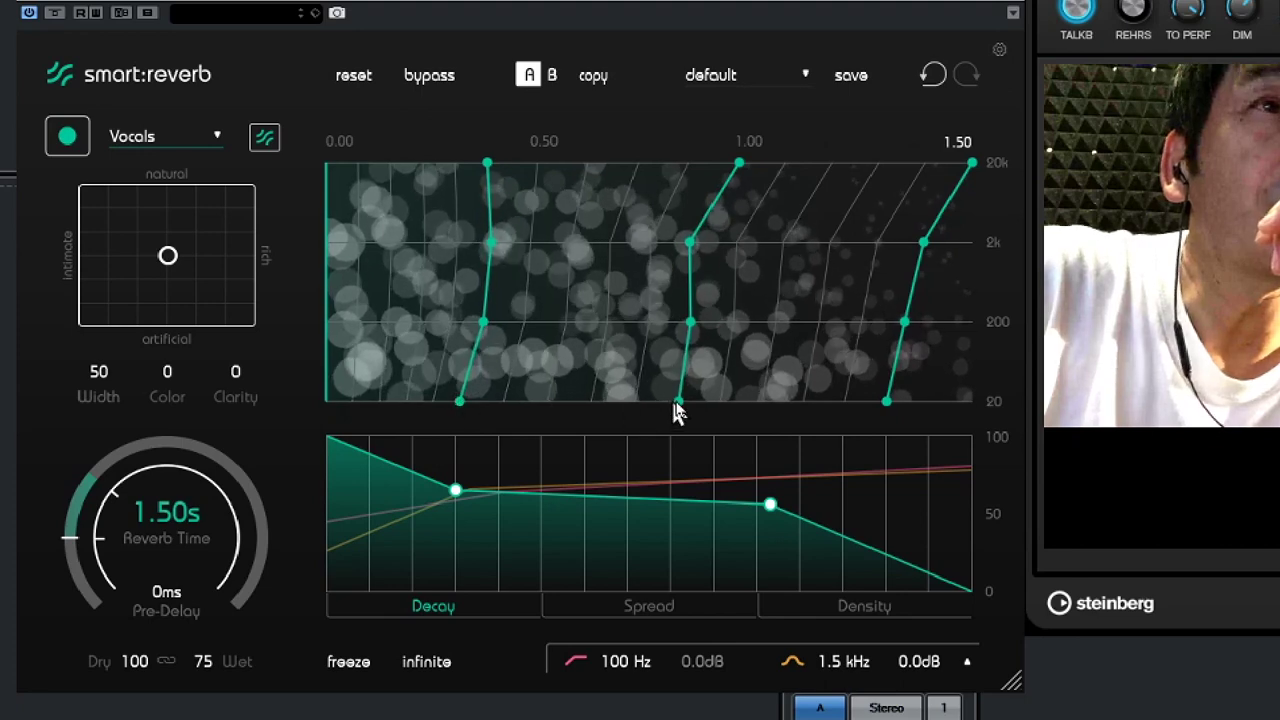
{"action": "left_click_drag", "start_coordinate": [675, 405], "coordinate": [654, 407]}
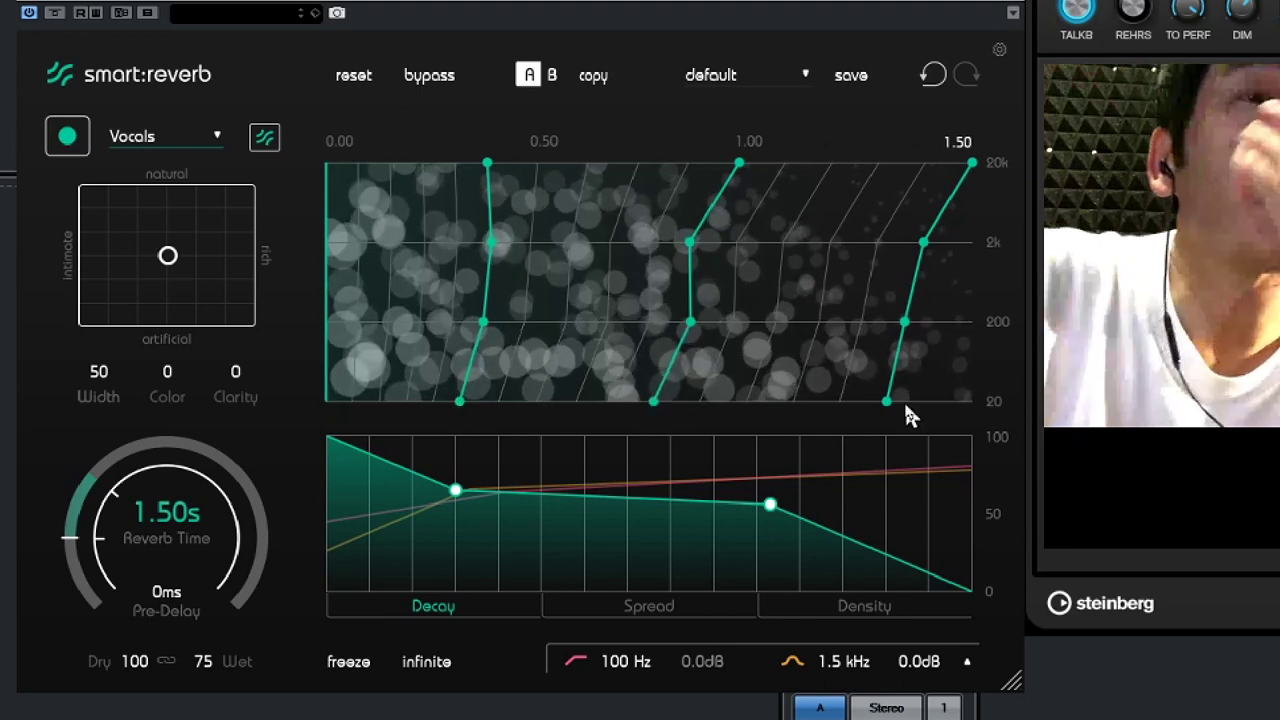
{"action": "left_click_drag", "start_coordinate": [892, 403], "coordinate": [878, 404]}
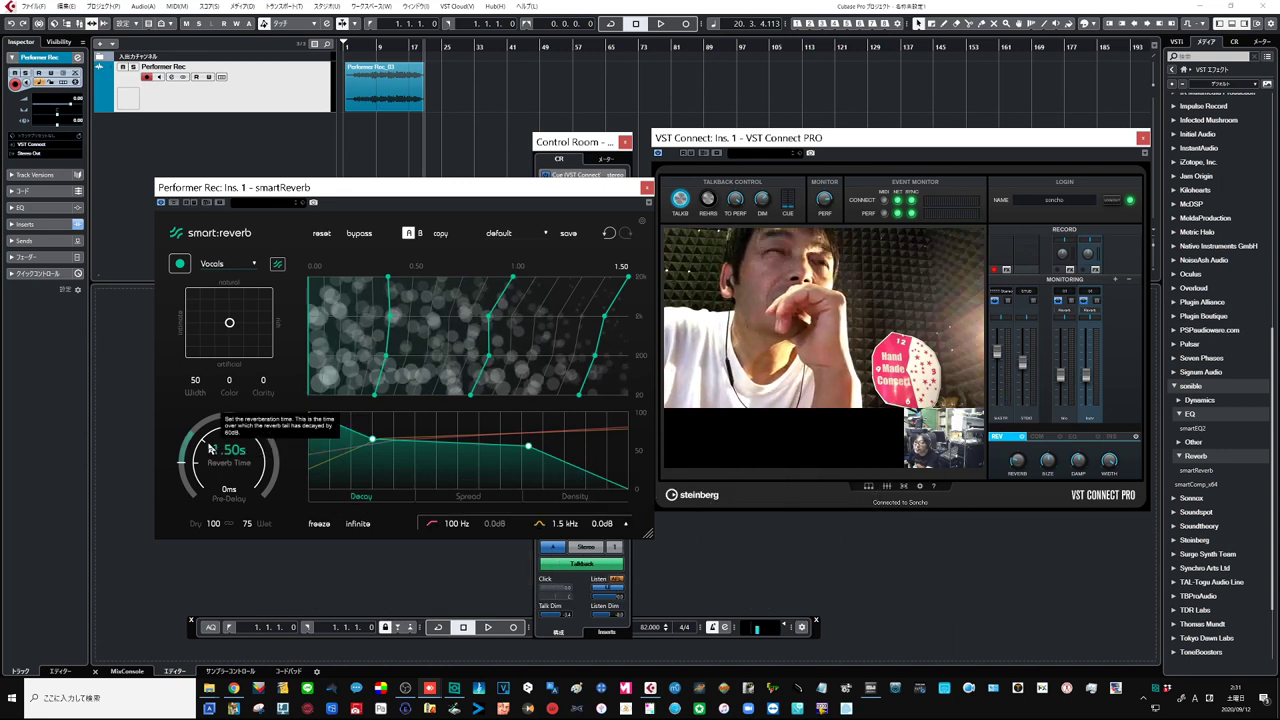
Step: Audition a reverb time of 2.10 s from bar 5 and shorten it to 1.47 s during playback
{"action": "left_click_drag", "start_coordinate": [201, 440], "coordinate": [203, 436]}
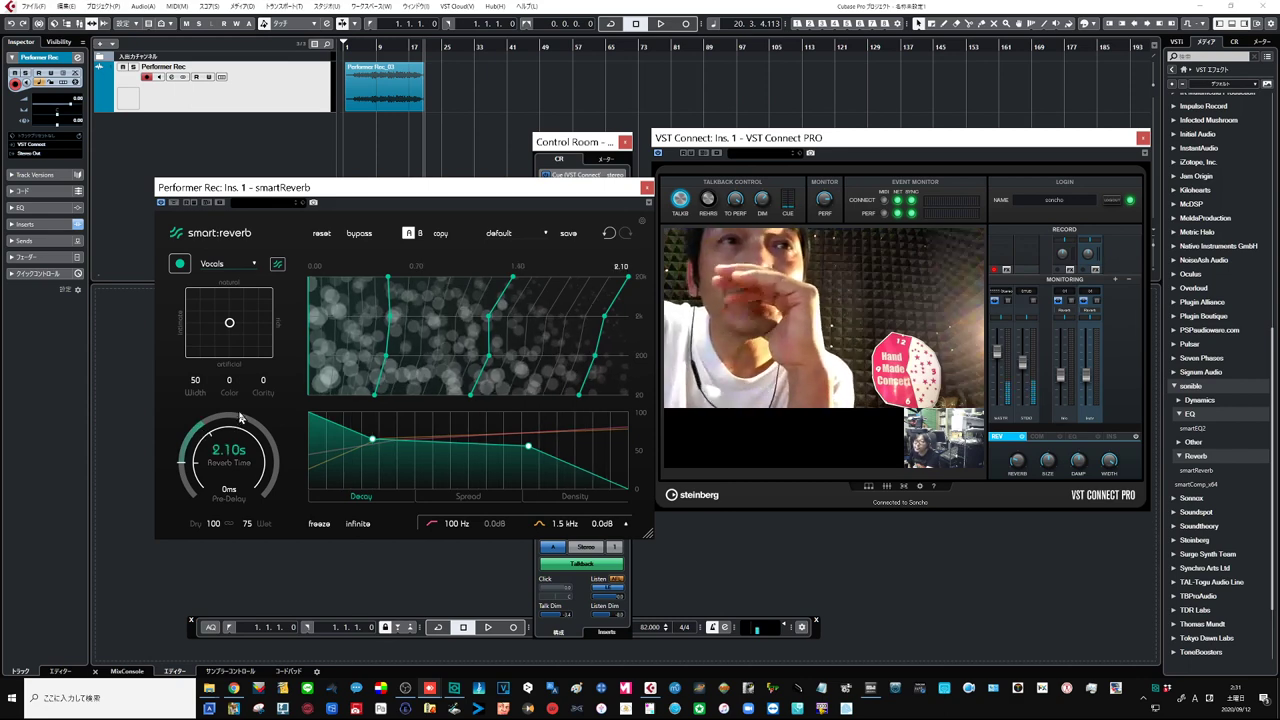
{"action": "left_click", "coordinate": [361, 47]}
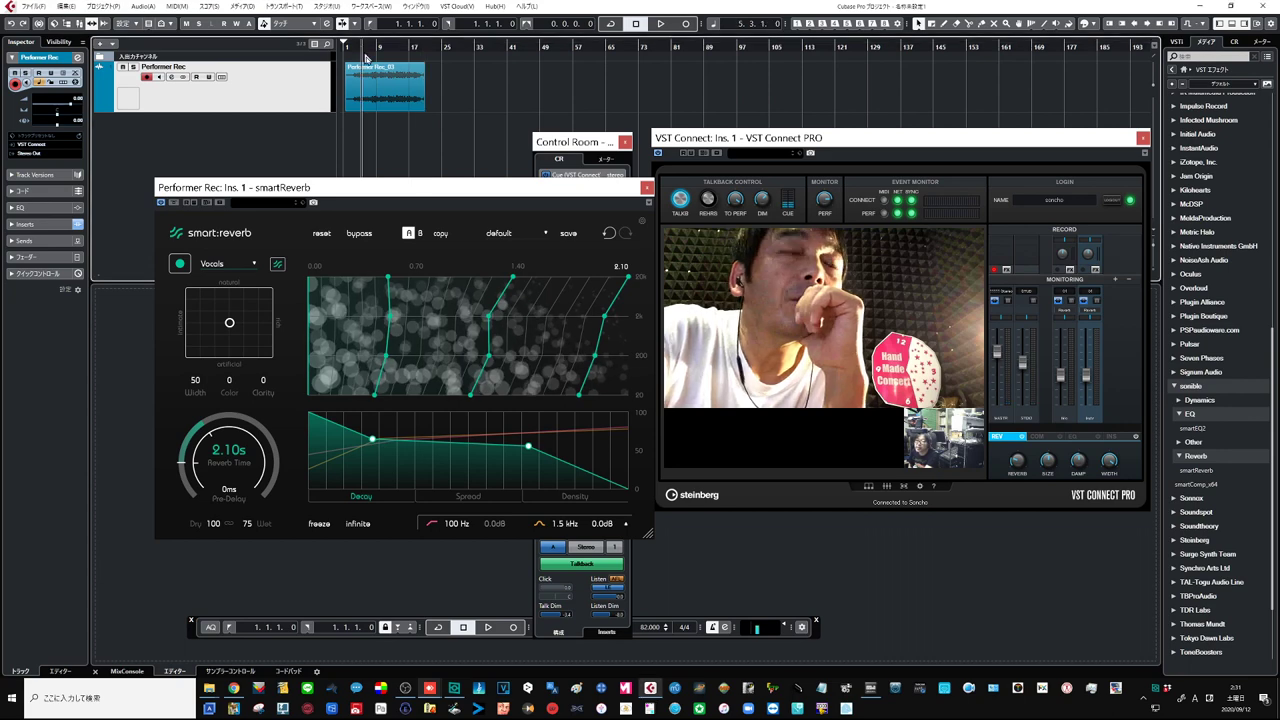
{"action": "left_click", "coordinate": [660, 23]}
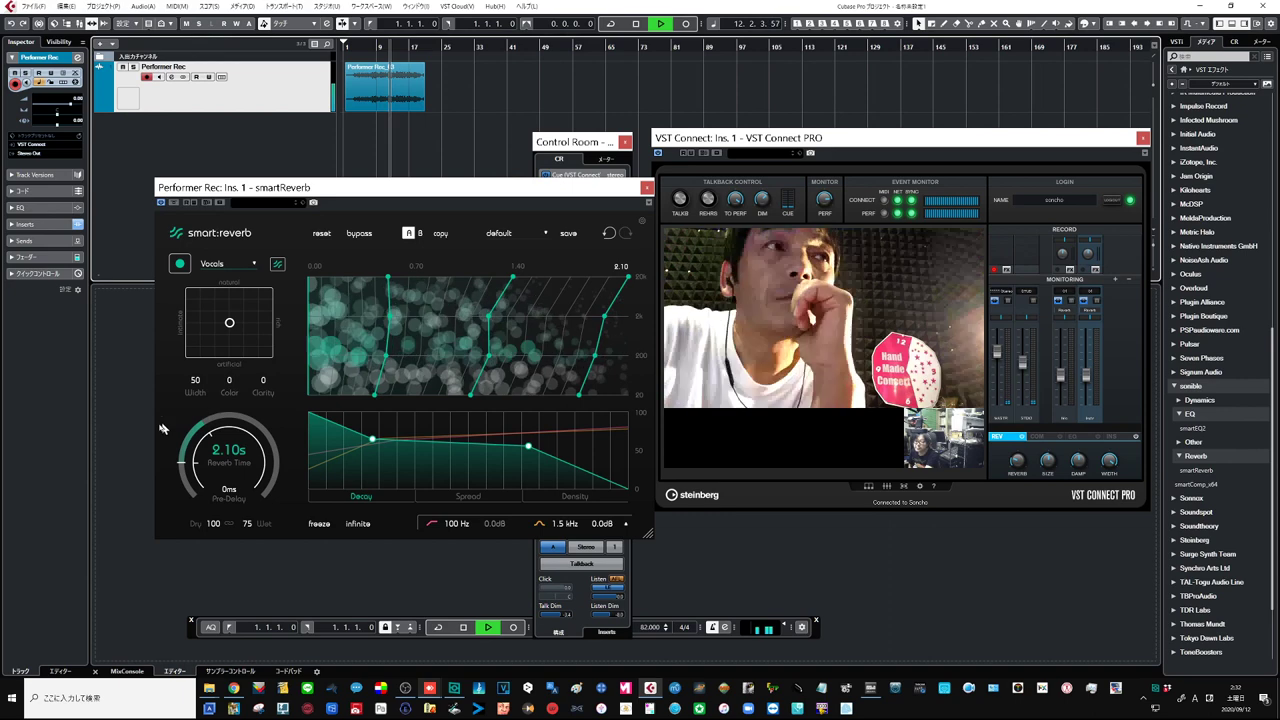
{"action": "left_click_drag", "start_coordinate": [196, 440], "coordinate": [190, 446]}
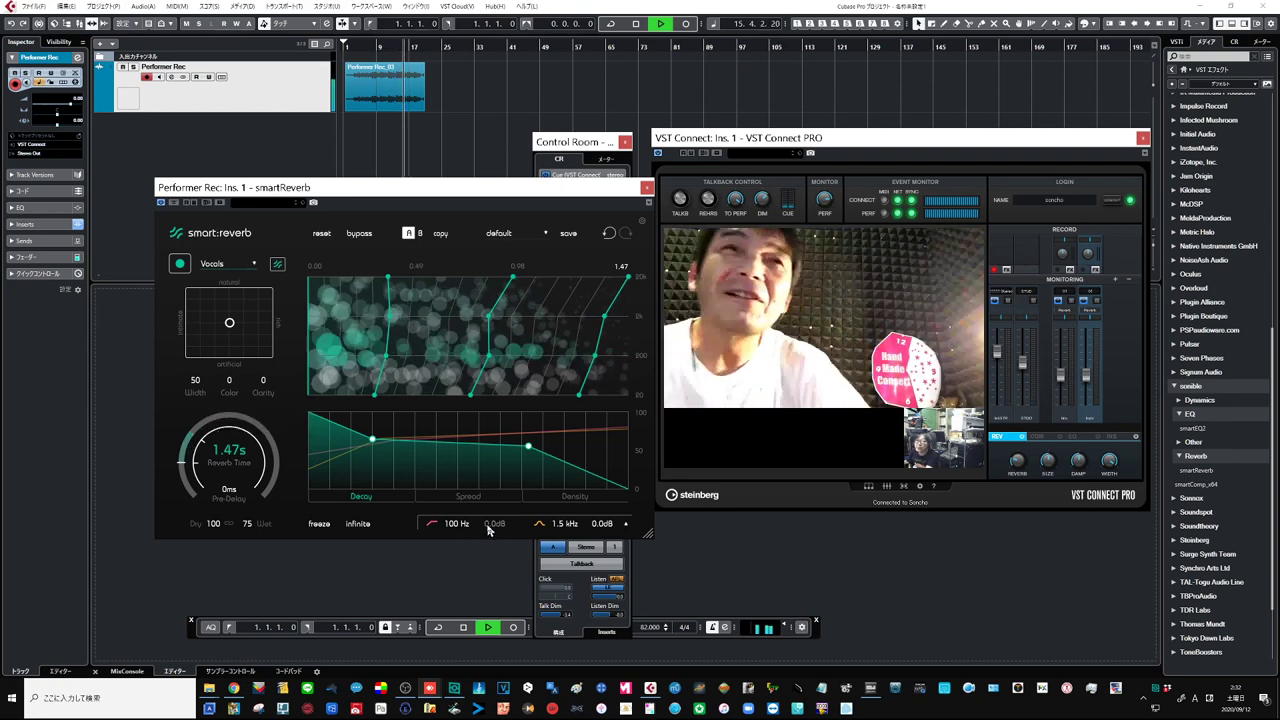
Step: In the reverb's EQ, set the low cut to 229 Hz and boost 3.4 kHz by 11.0 dB
{"action": "mouse_move", "coordinate": [589, 528]}
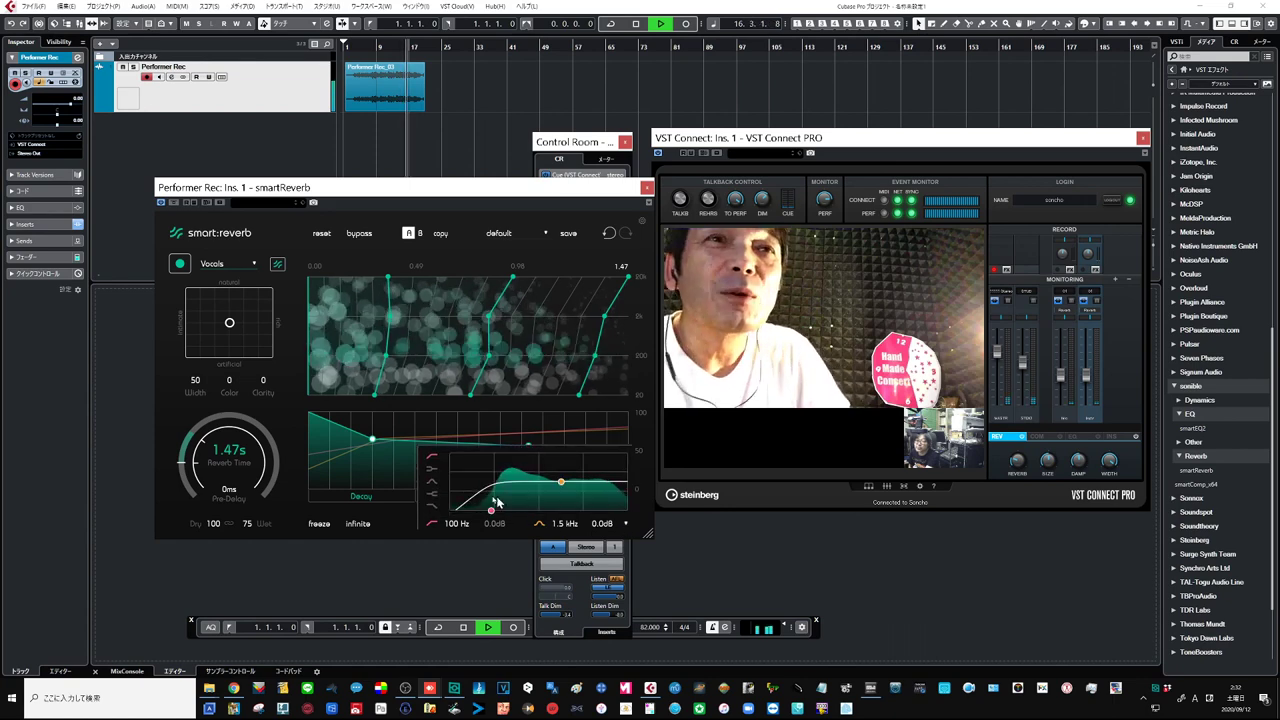
{"action": "left_click_drag", "start_coordinate": [493, 515], "coordinate": [510, 516]}
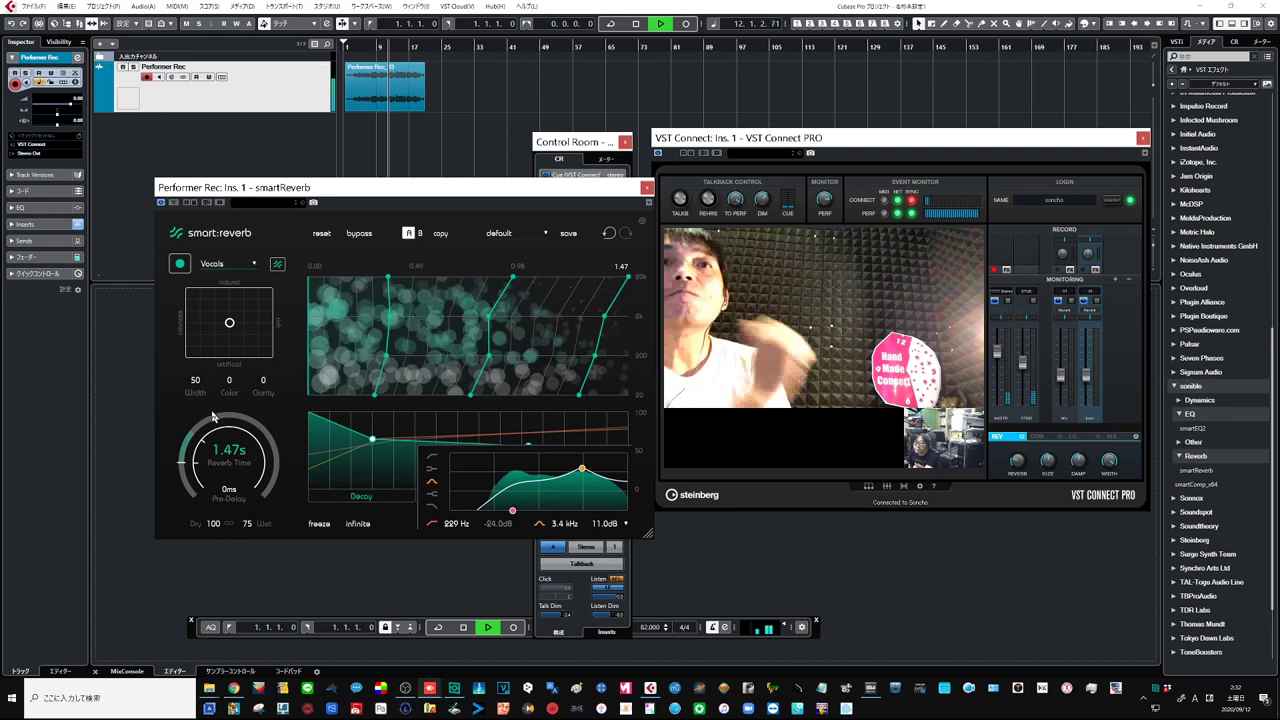
Step: Set the reverb's width to 60, color to 22 and clarity to 6, shift its character toward natural and rich, and stop playback
{"action": "left_click_drag", "start_coordinate": [200, 382], "coordinate": [205, 373]}
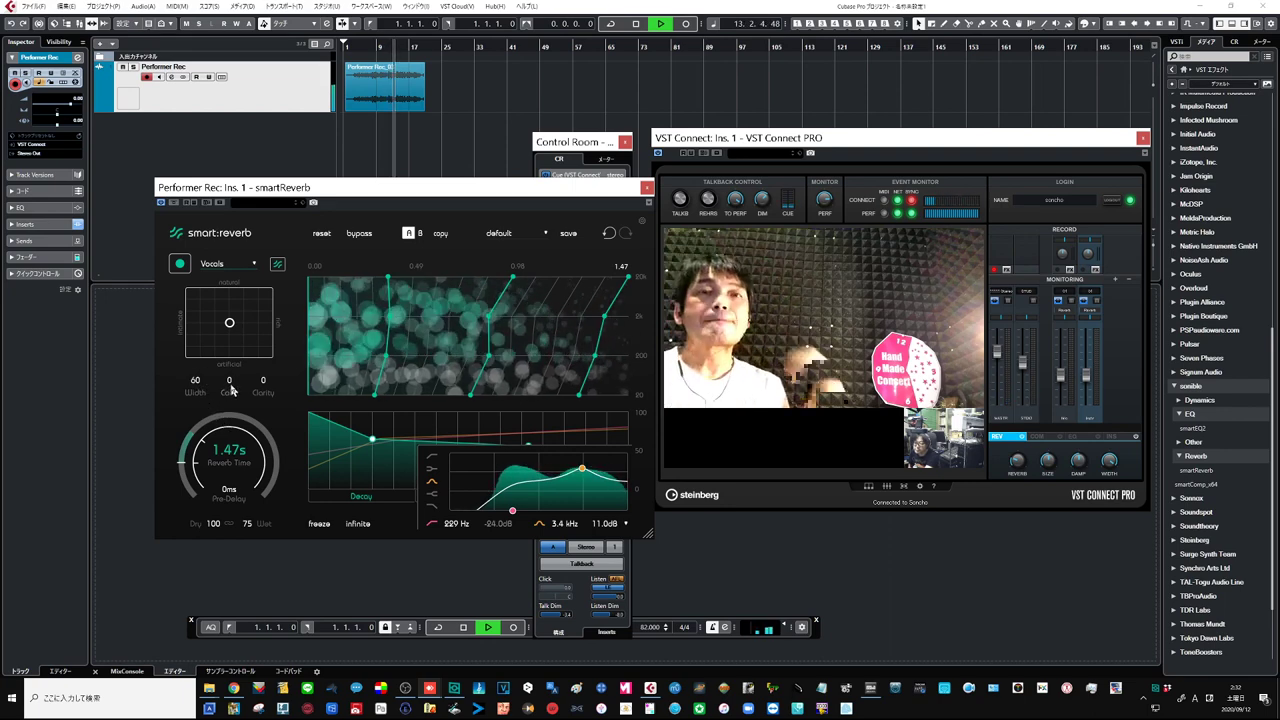
{"action": "left_click_drag", "start_coordinate": [232, 382], "coordinate": [238, 376]}
{"action": "left_click_drag", "start_coordinate": [229, 322], "coordinate": [253, 305]}
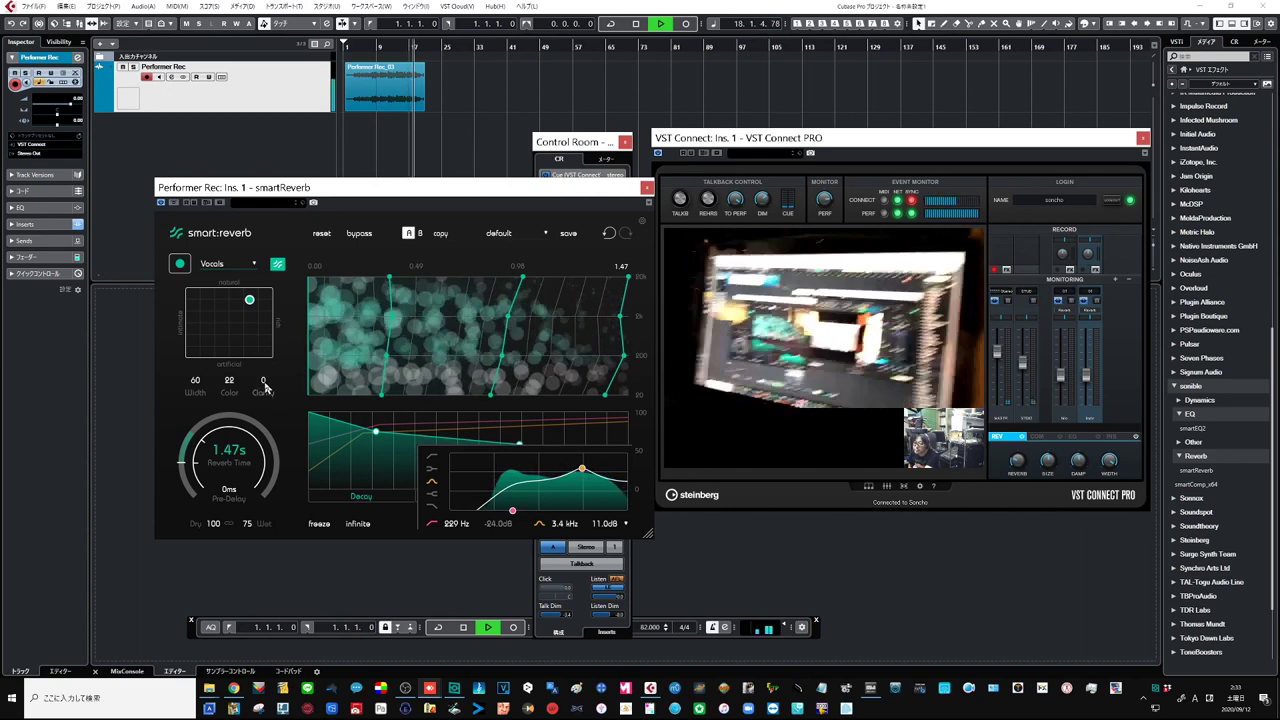
{"action": "scroll", "coordinate": [267, 384], "scroll_direction": "up", "scroll_amount": 3}
{"action": "scroll", "coordinate": [267, 383], "scroll_direction": "up", "scroll_amount": 3}
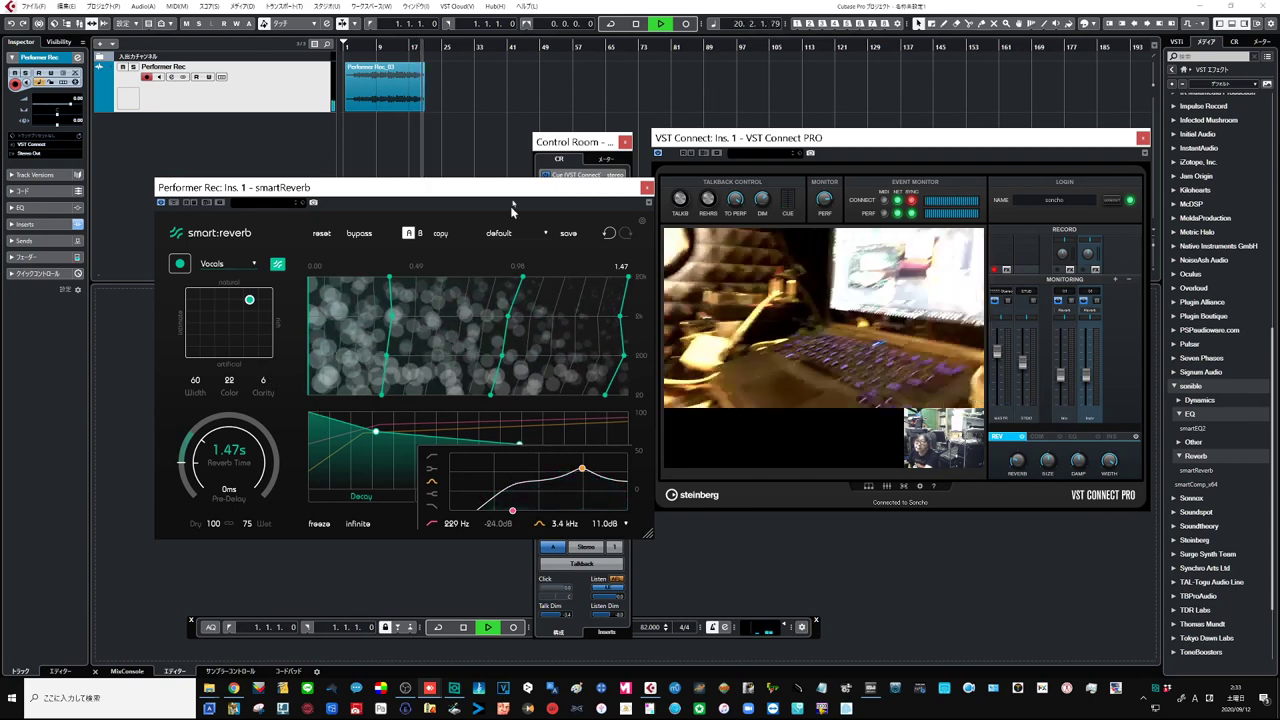
{"action": "key", "text": "space"}
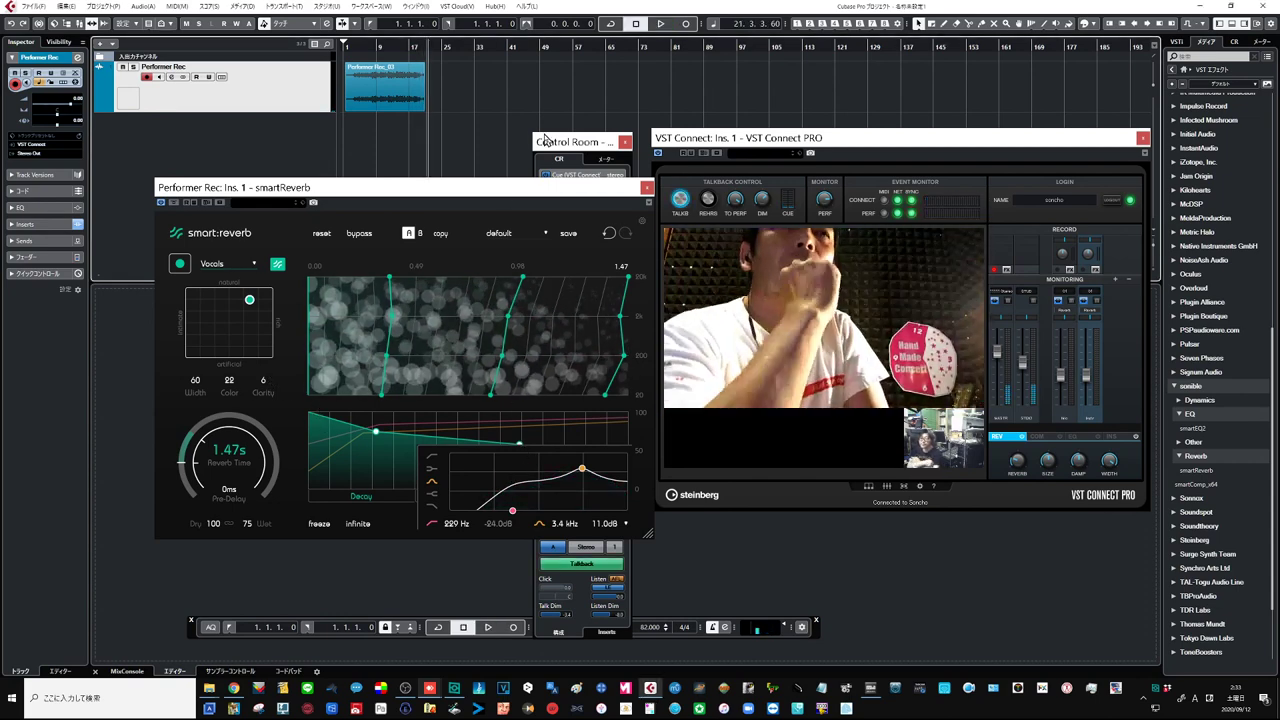